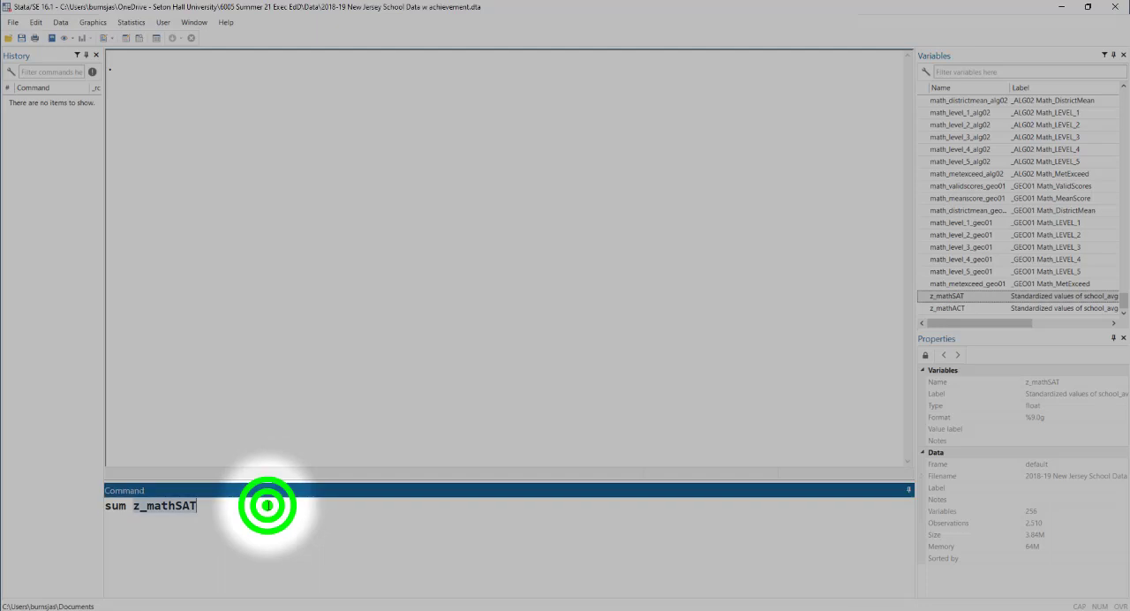
# - Clear the pending summarize command and look through the dataset's variables from the start of the list to sat_participation
pyautogui.press('BackSpace')
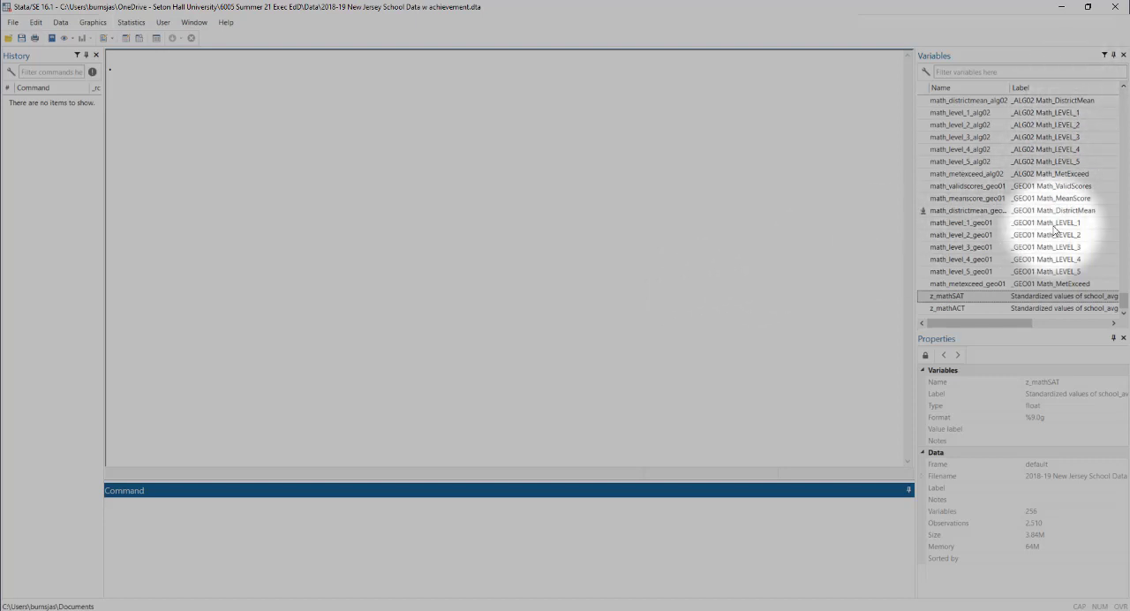
pyautogui.moveTo(1123, 299); pyautogui.dragTo(1104, 83)
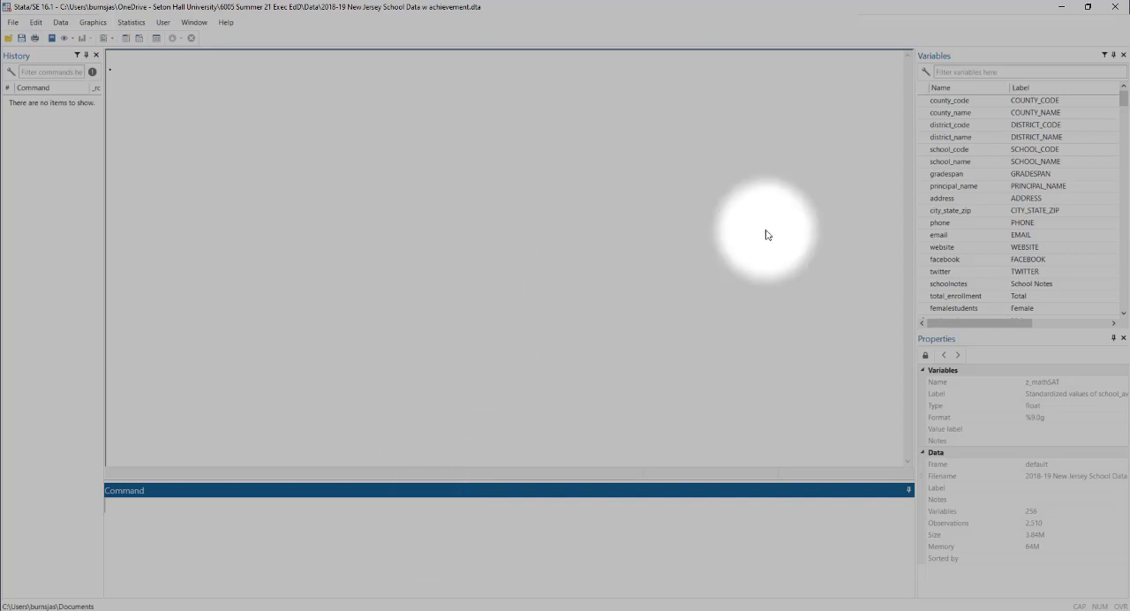
pyautogui.click(1123, 100)
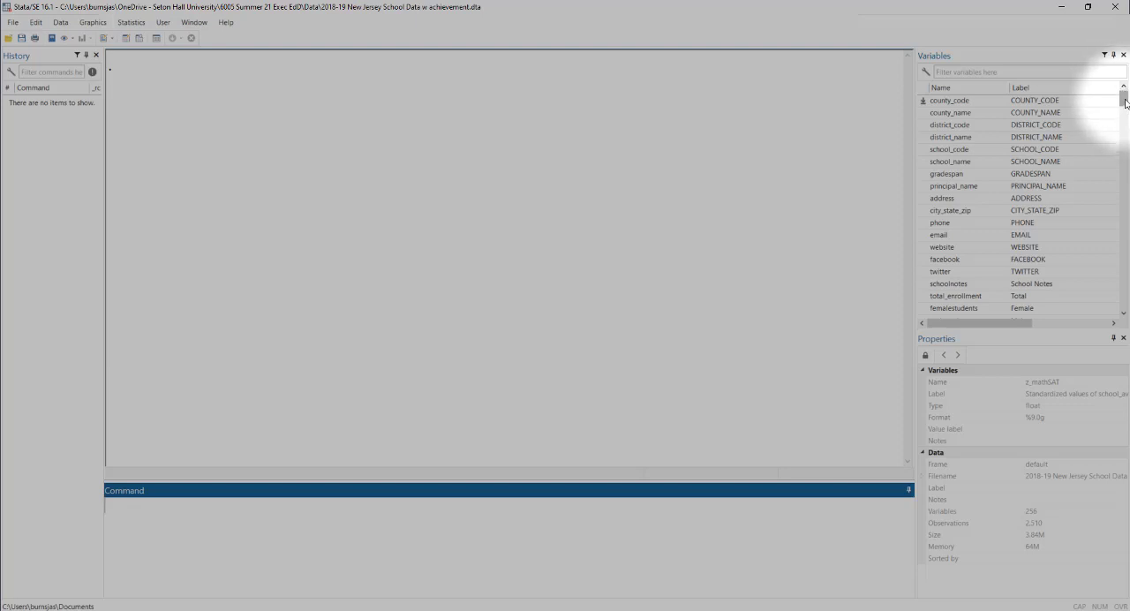
pyautogui.moveTo(1125, 102); pyautogui.dragTo(1126, 105)
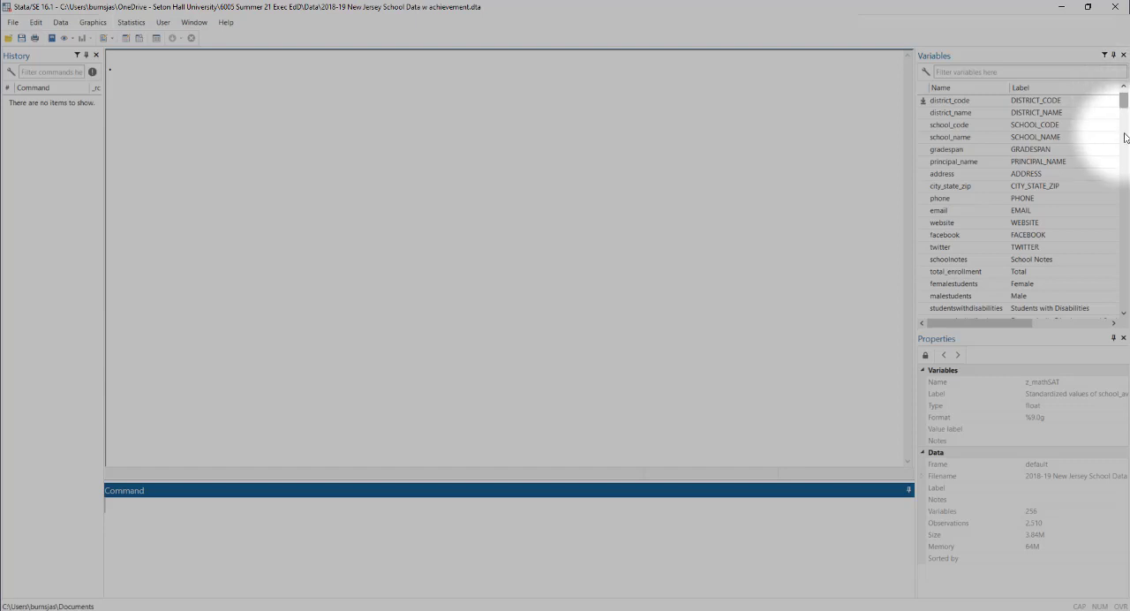
pyautogui.moveTo(1125, 315); pyautogui.dragTo(1126, 316)
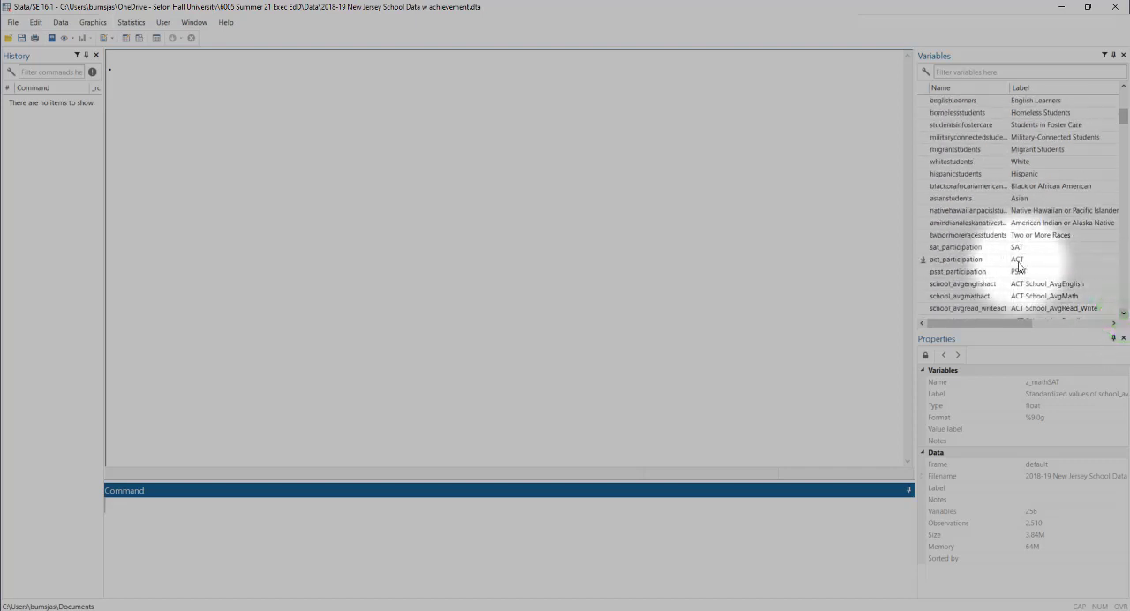
pyautogui.click(943, 249)
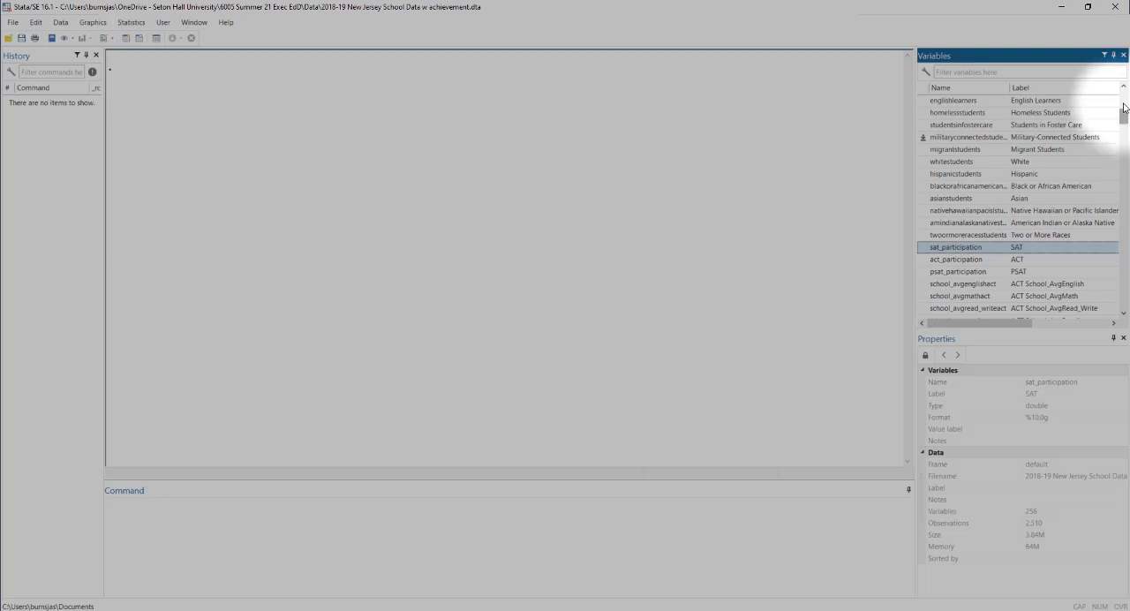
# - Plot a histogram of economicallydisadvantagedstude, then close the graph
pyautogui.click(1124, 85)
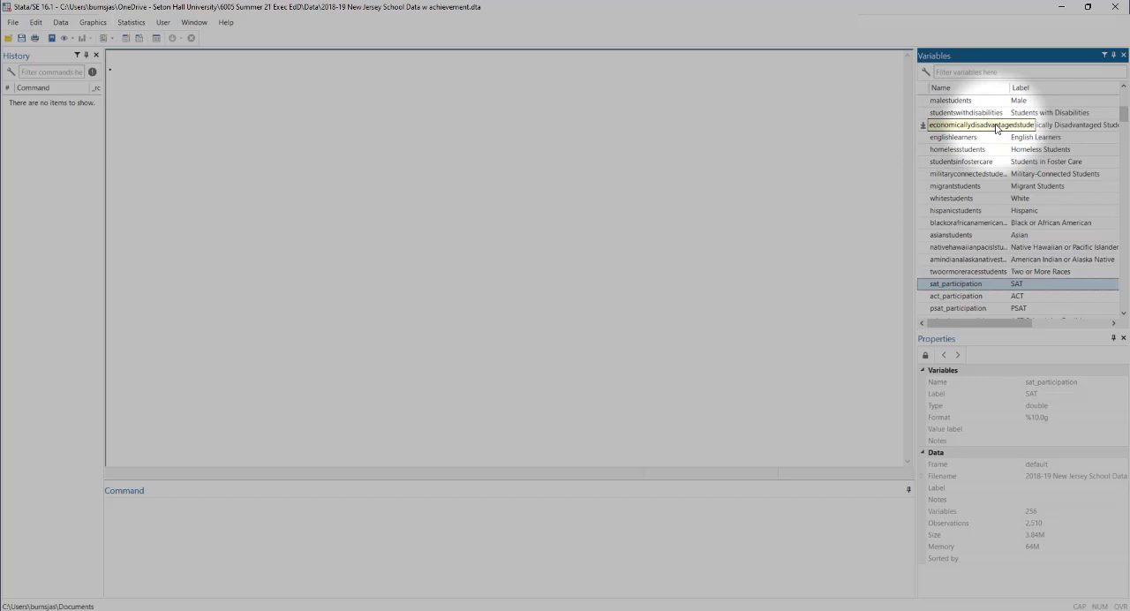
pyautogui.doubleClick(923, 127)
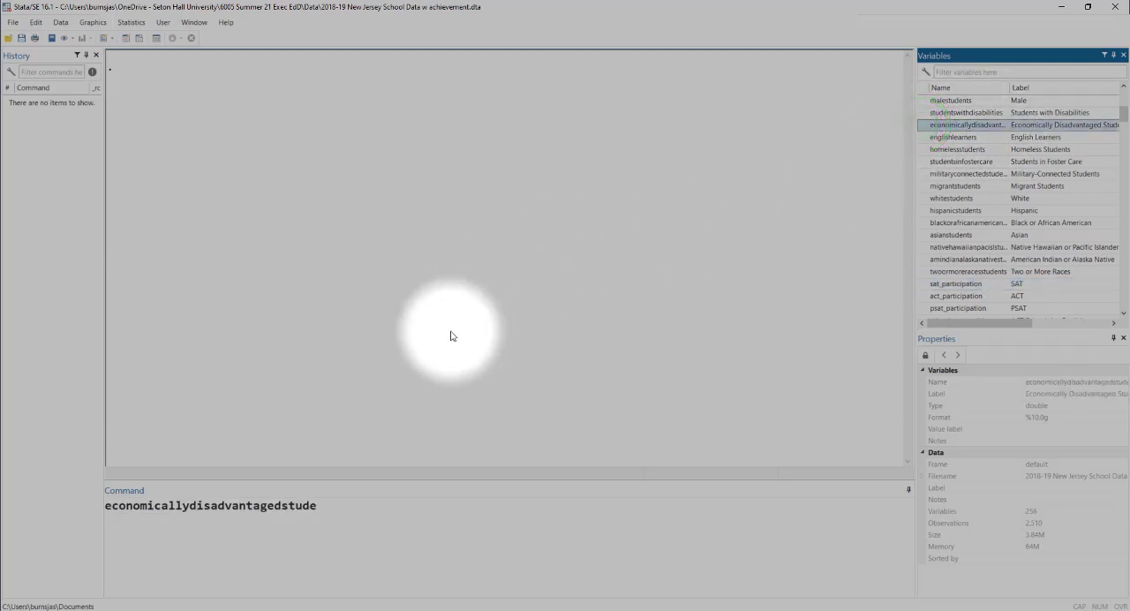
pyautogui.click(108, 510)
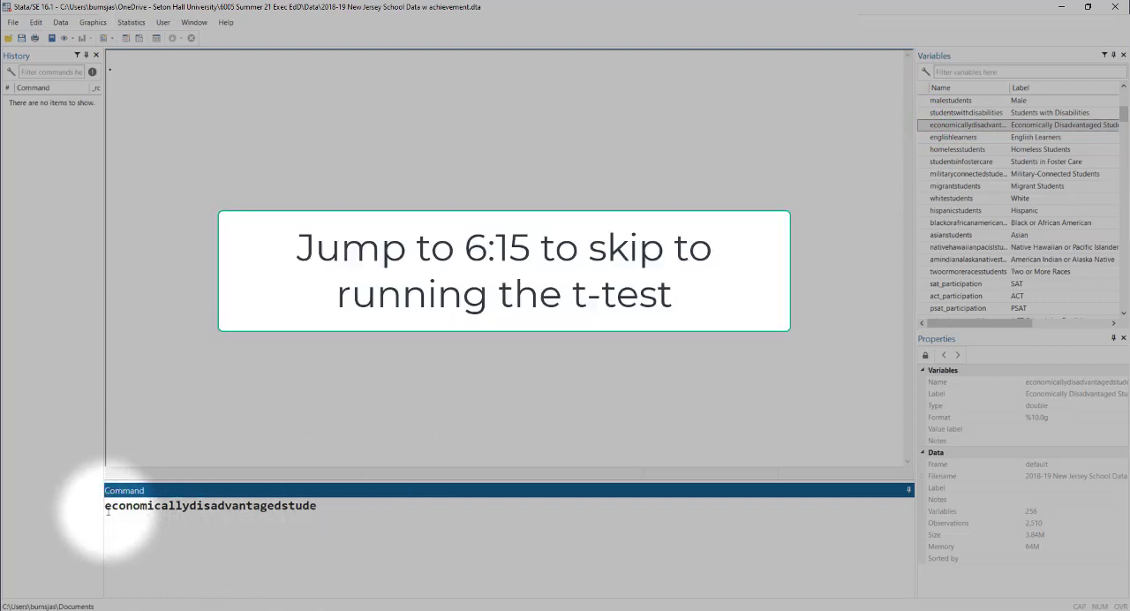
pyautogui.write('histog')
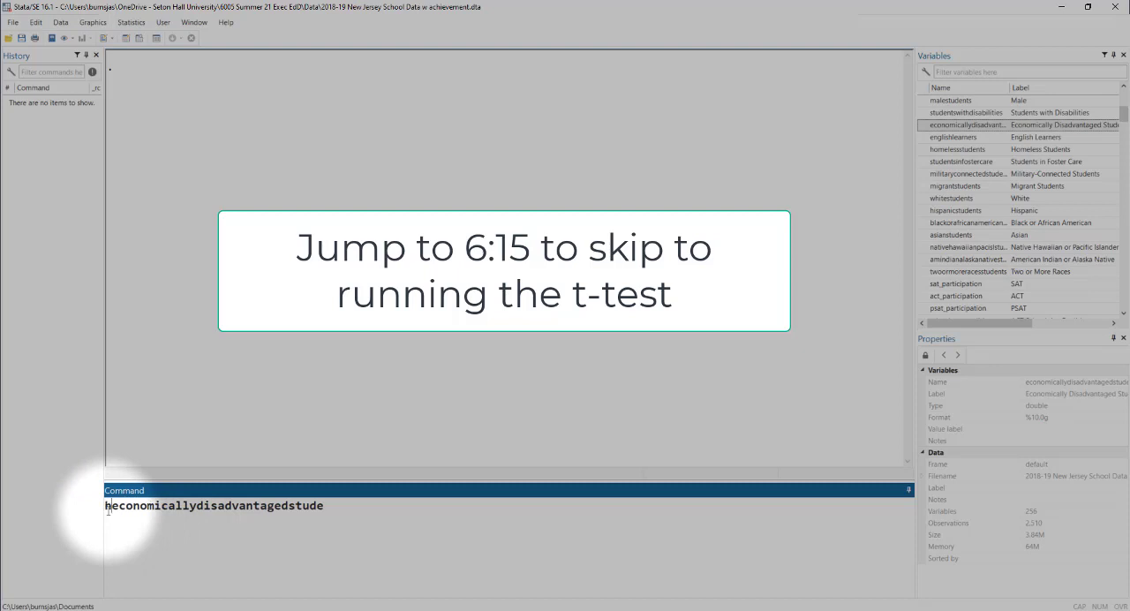
pyautogui.write('ra')
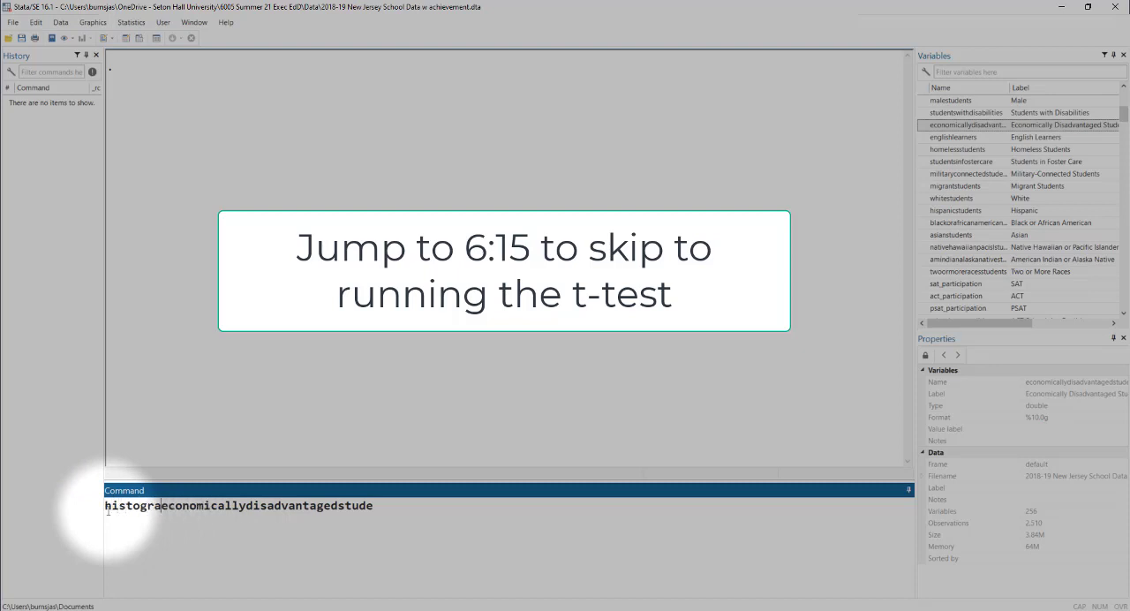
pyautogui.write('m')
pyautogui.press('Return')
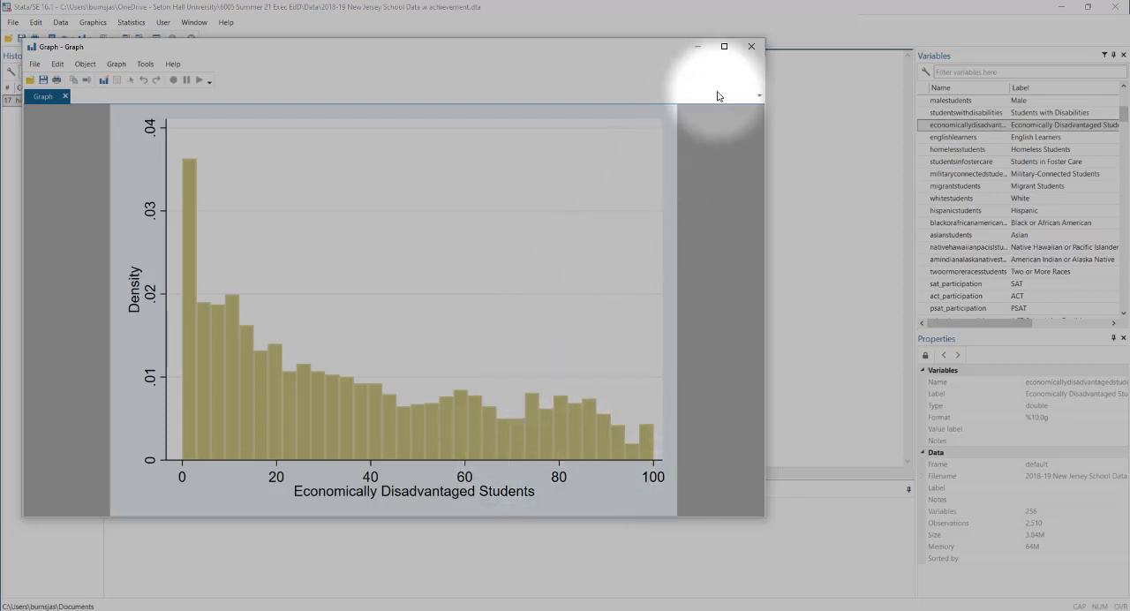
pyautogui.click(753, 47)
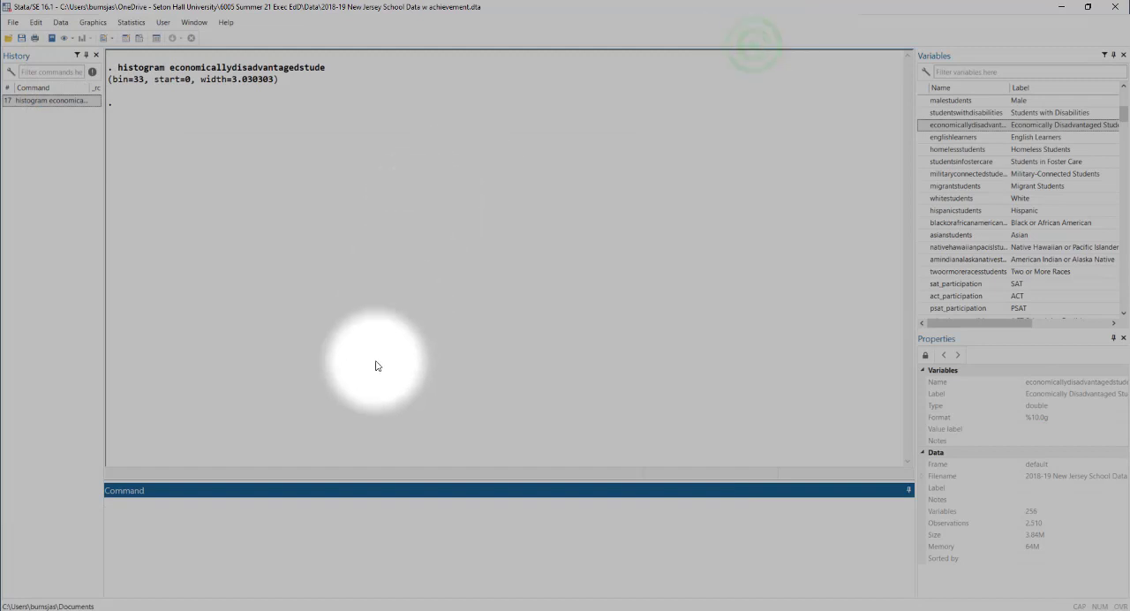
# - Generate a variable hipoverty equal to 1 if economicallydisadvantagedstude > 70
pyautogui.click(329, 513)
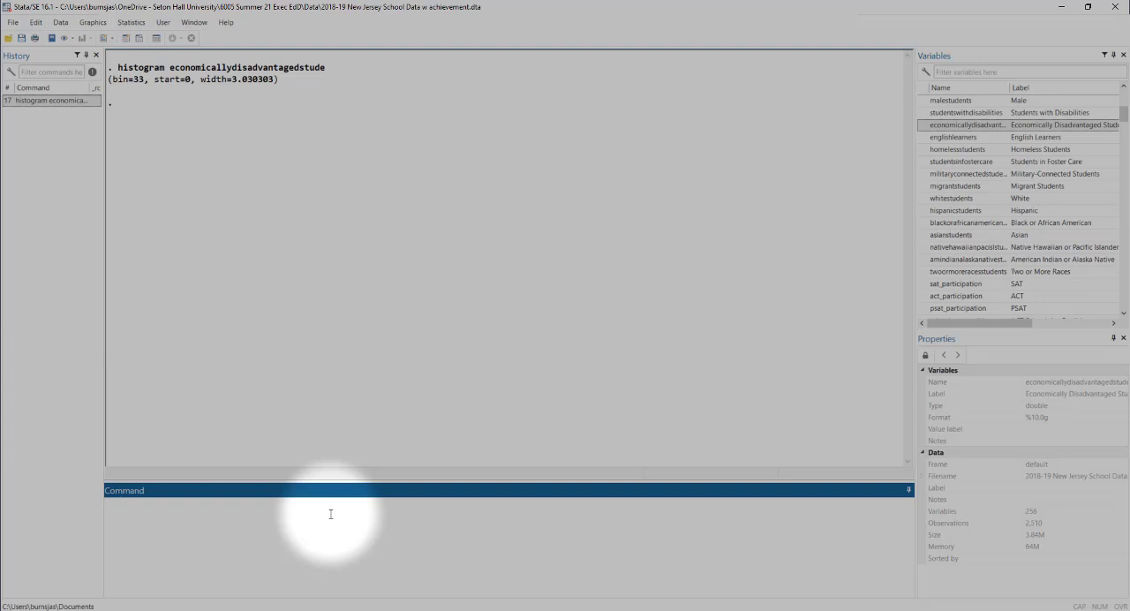
pyautogui.write('gen')
pyautogui.write('hipoverty = 1 if')
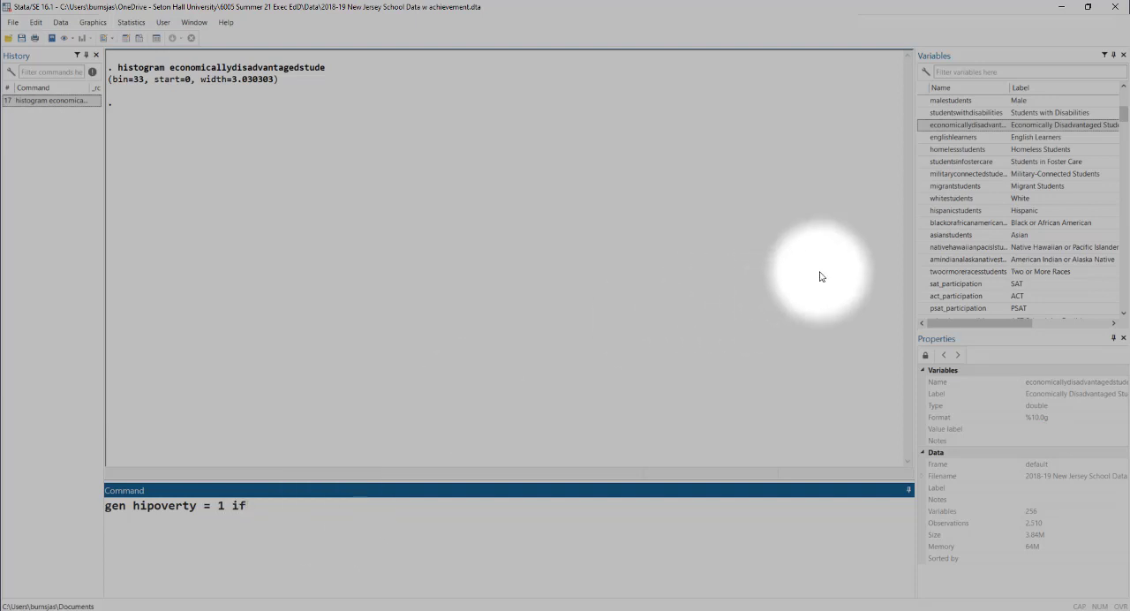
pyautogui.doubleClick(922, 125)
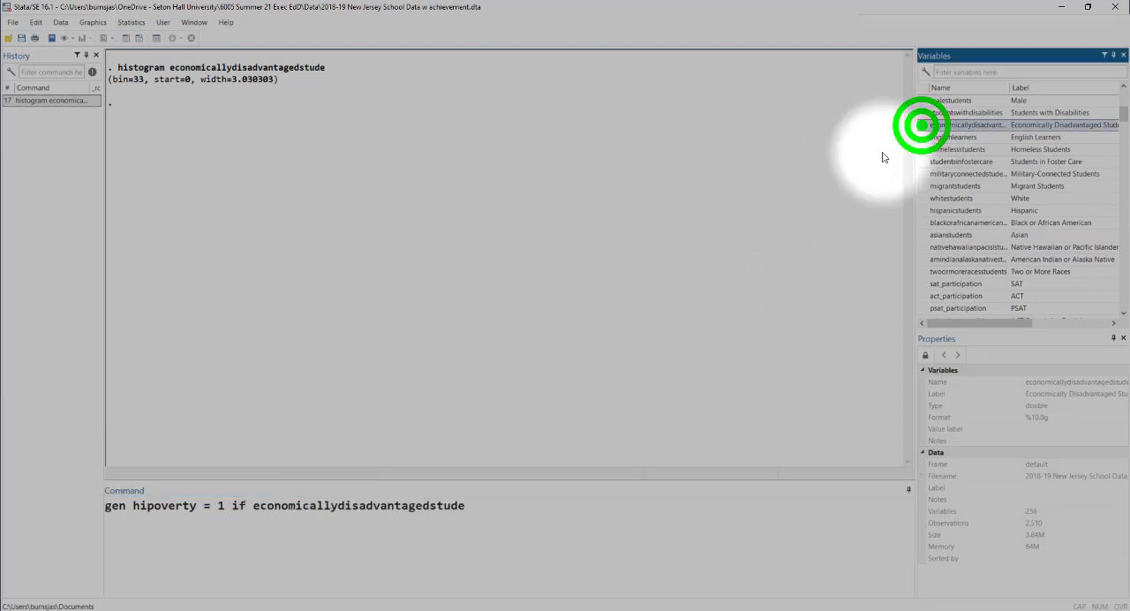
pyautogui.click(570, 510)
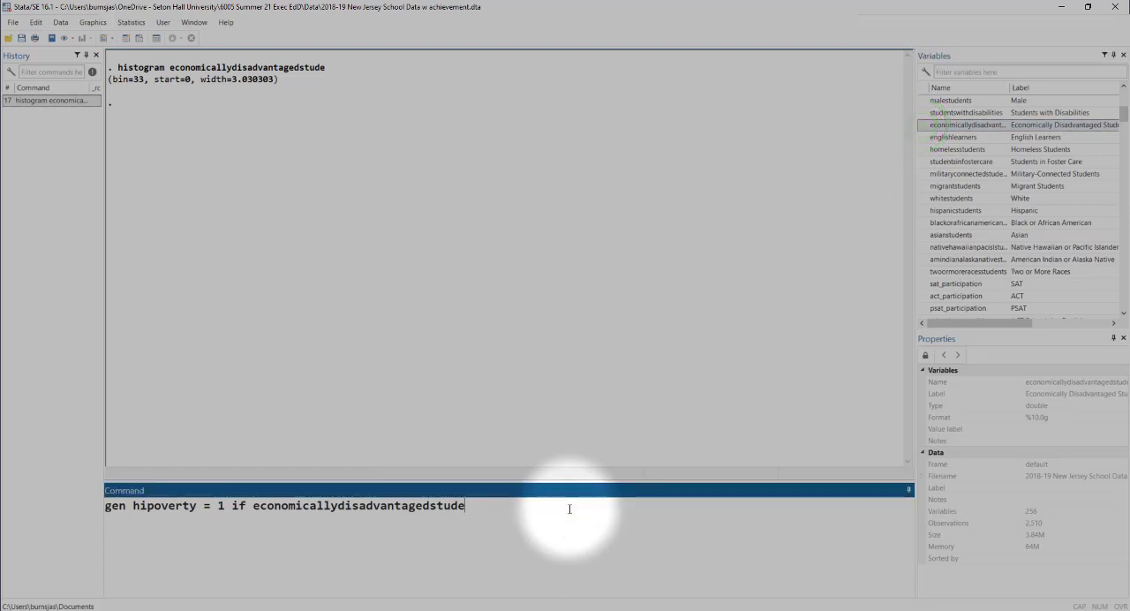
pyautogui.write('> 70')
pyautogui.press('Return')
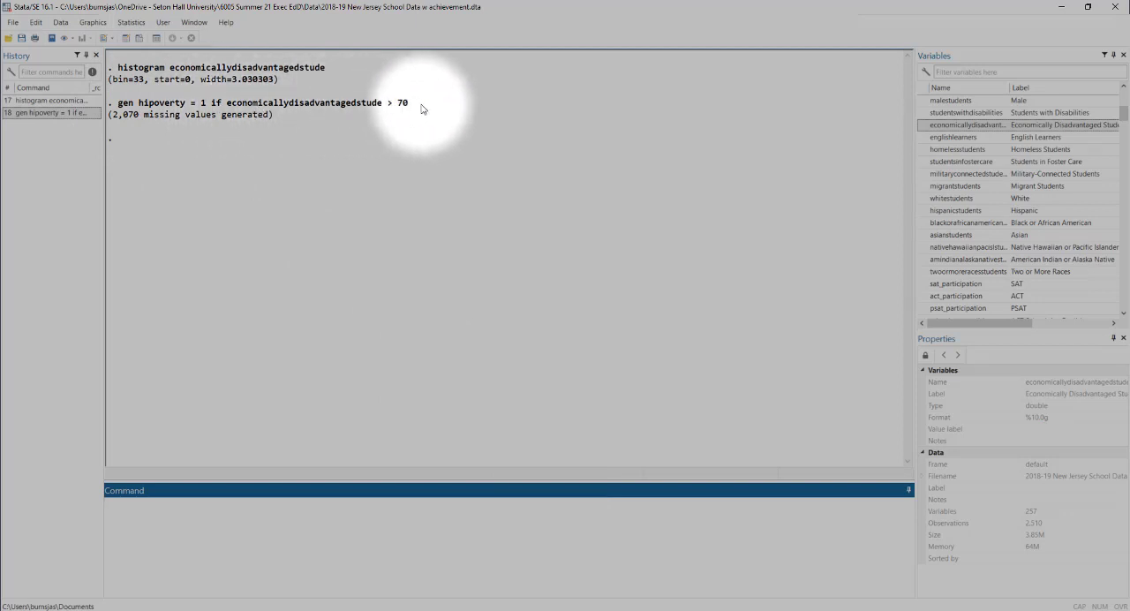
# - Recall the hipoverty generate command and edit it to assign 0 if economicallydisadvantagedstude < 30
pyautogui.click(45, 114)
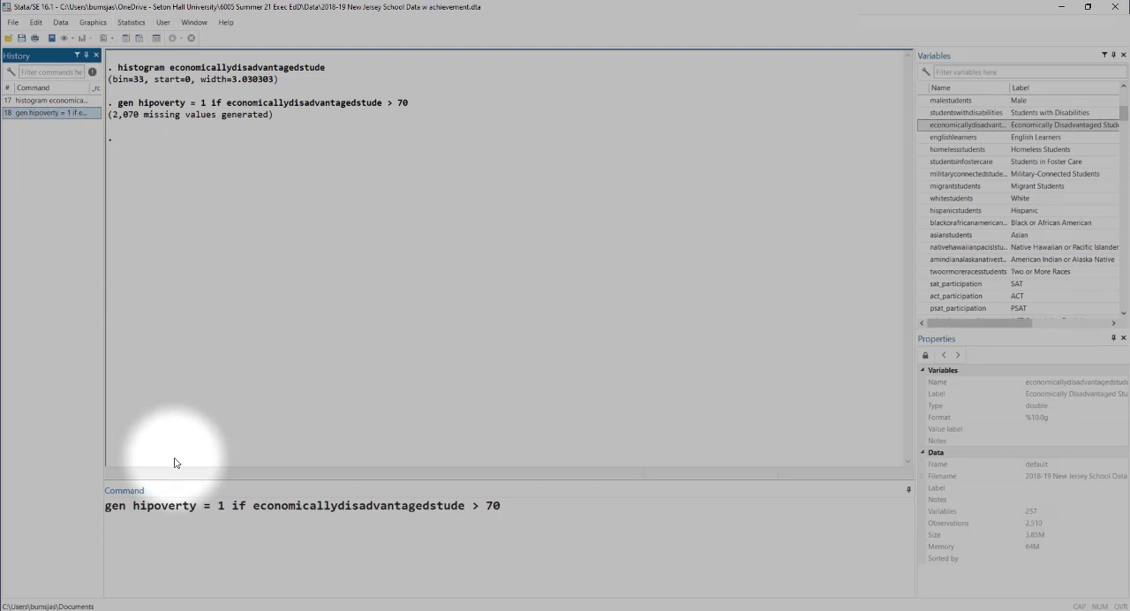
pyautogui.click(224, 508)
pyautogui.press('BackSpace')
pyautogui.write('0')
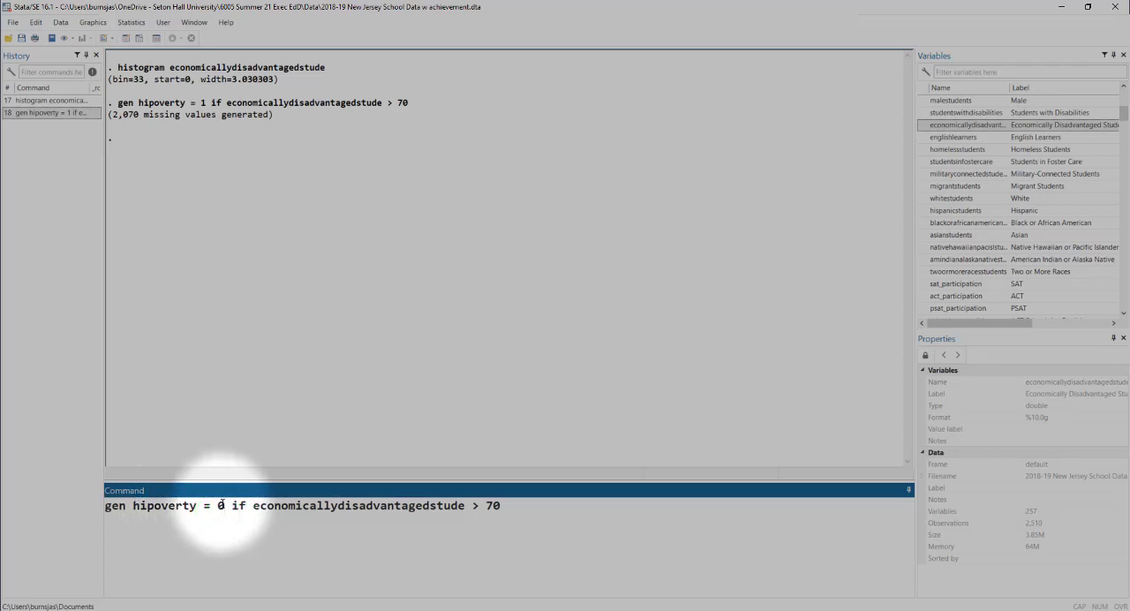
pyautogui.click(477, 506)
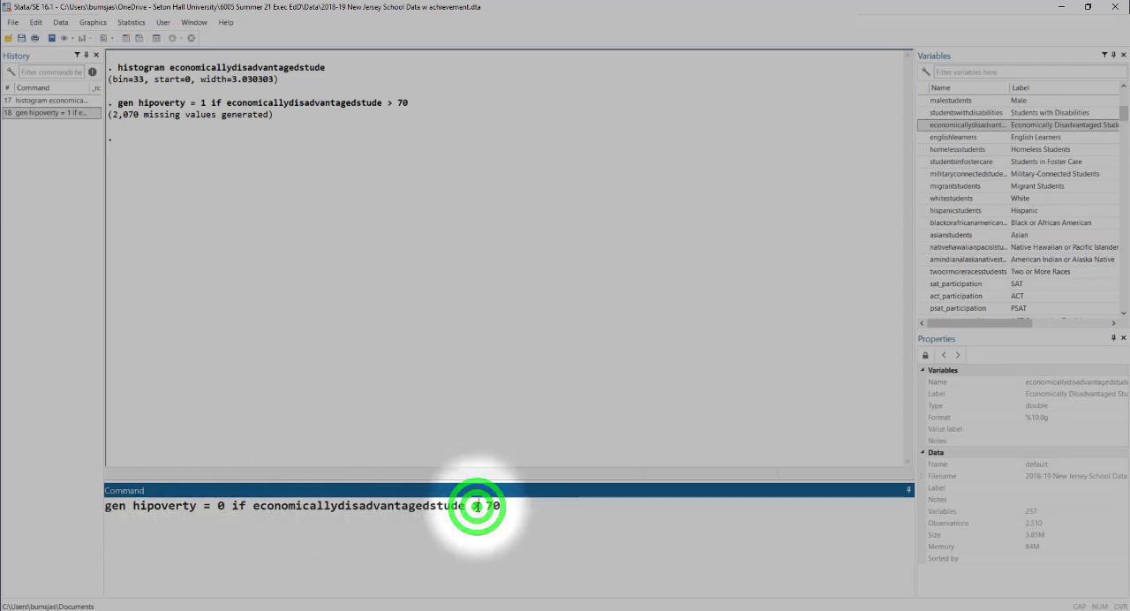
pyautogui.press('BackSpace')
pyautogui.write('<')
pyautogui.click(492, 506)
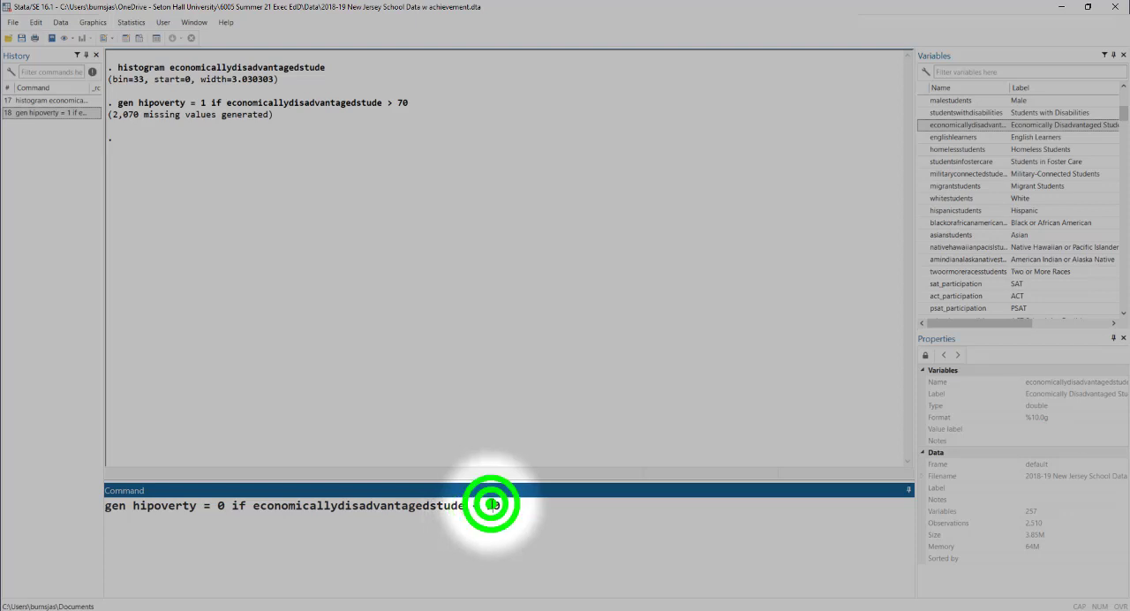
pyautogui.press('BackSpace')
pyautogui.write('3')
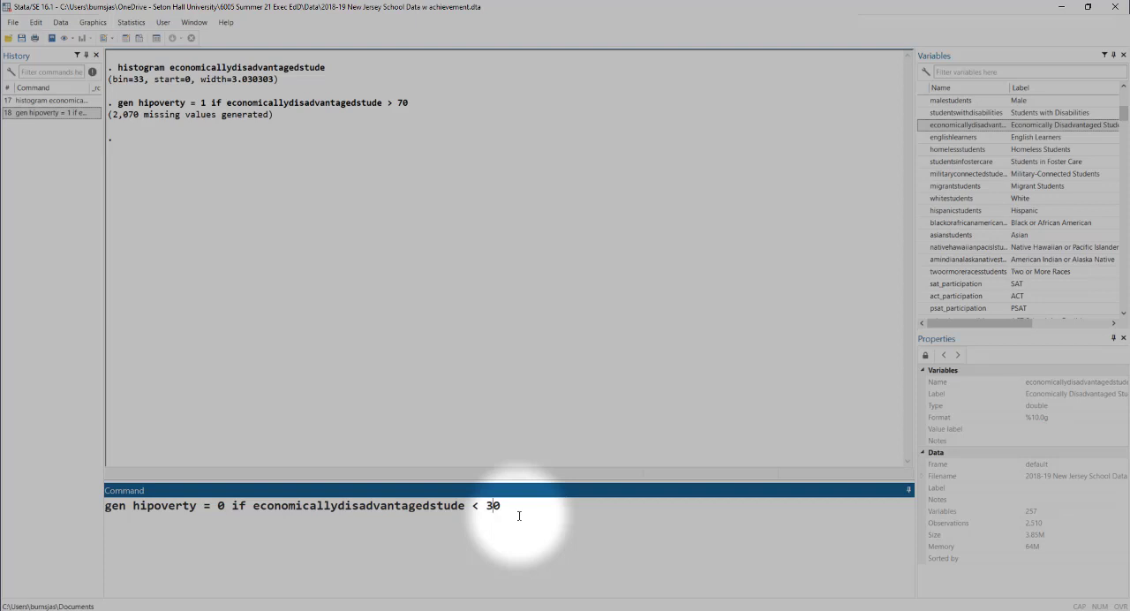
# - Change the edited command from gen to replace and run it to code the low-poverty schools
pyautogui.click(112, 505)
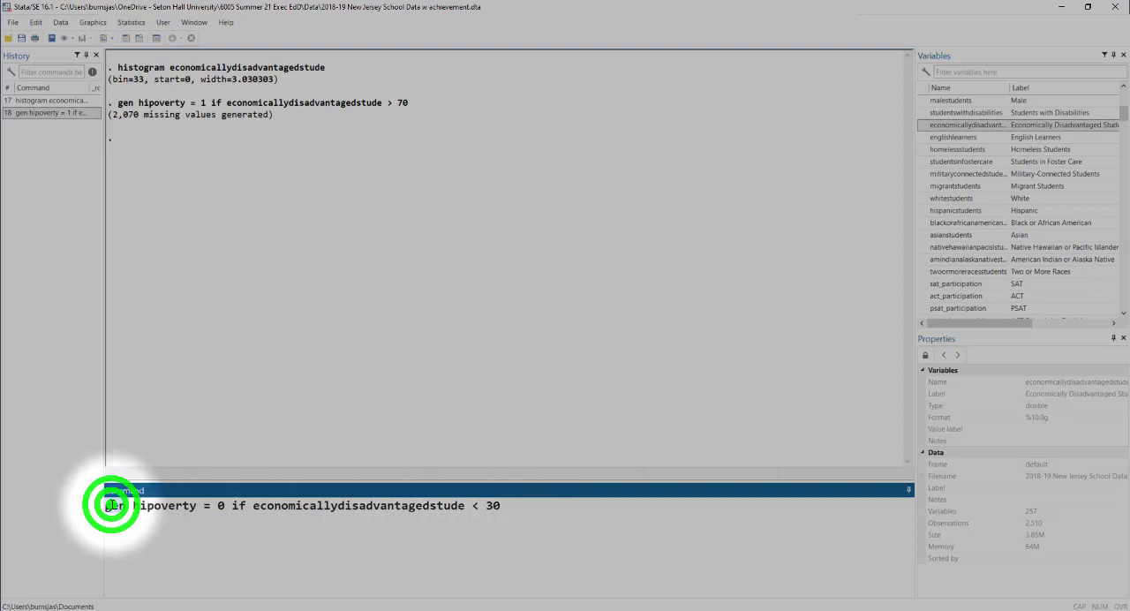
pyautogui.doubleClick(113, 505)
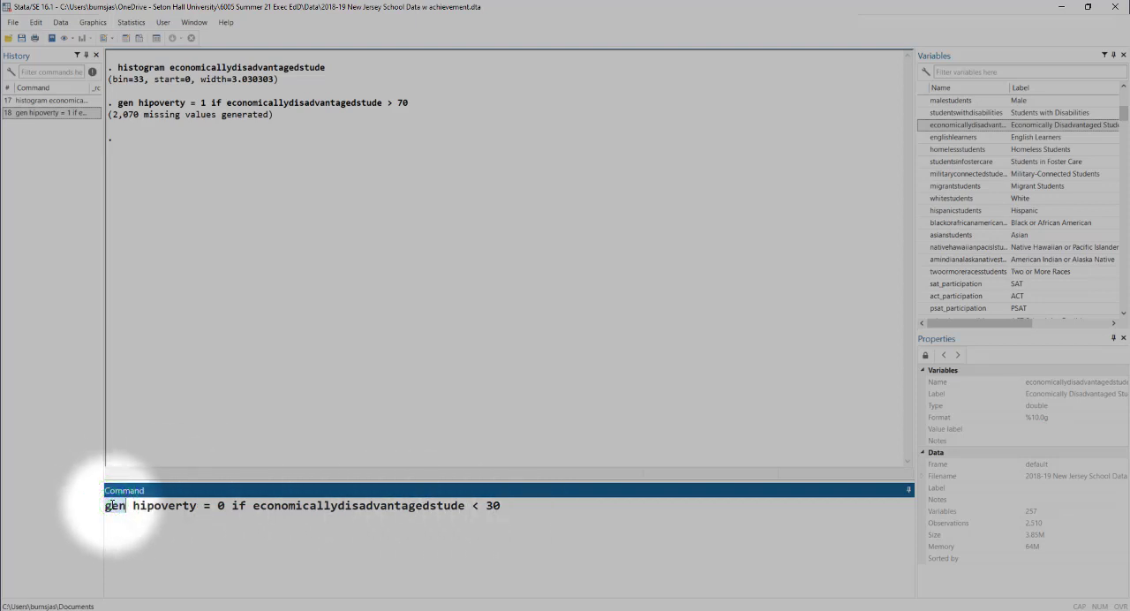
pyautogui.write('replace')
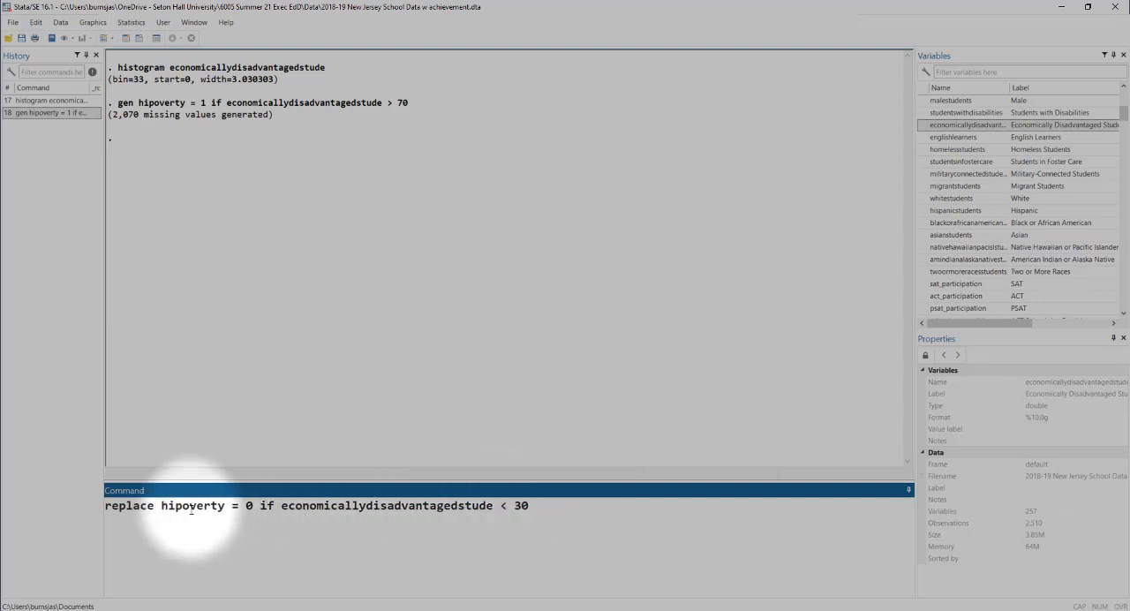
pyautogui.click(606, 515)
pyautogui.press('Return')
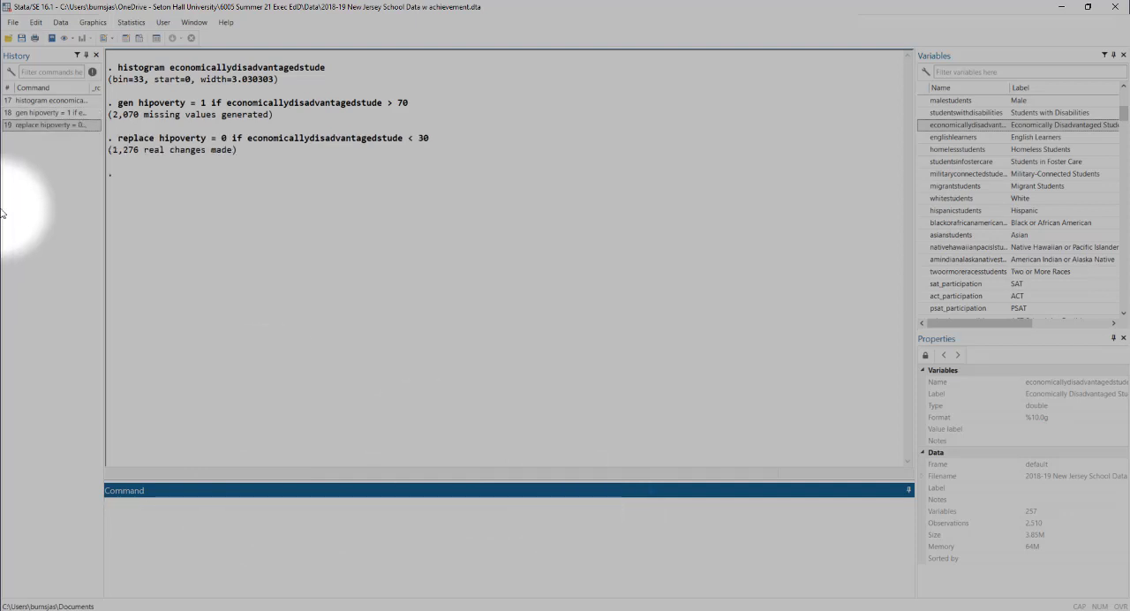
# - Plot a histogram of economicallydisadvantagedstude for schools with hipoverty == 1, then close the graph
pyautogui.click(39, 103)
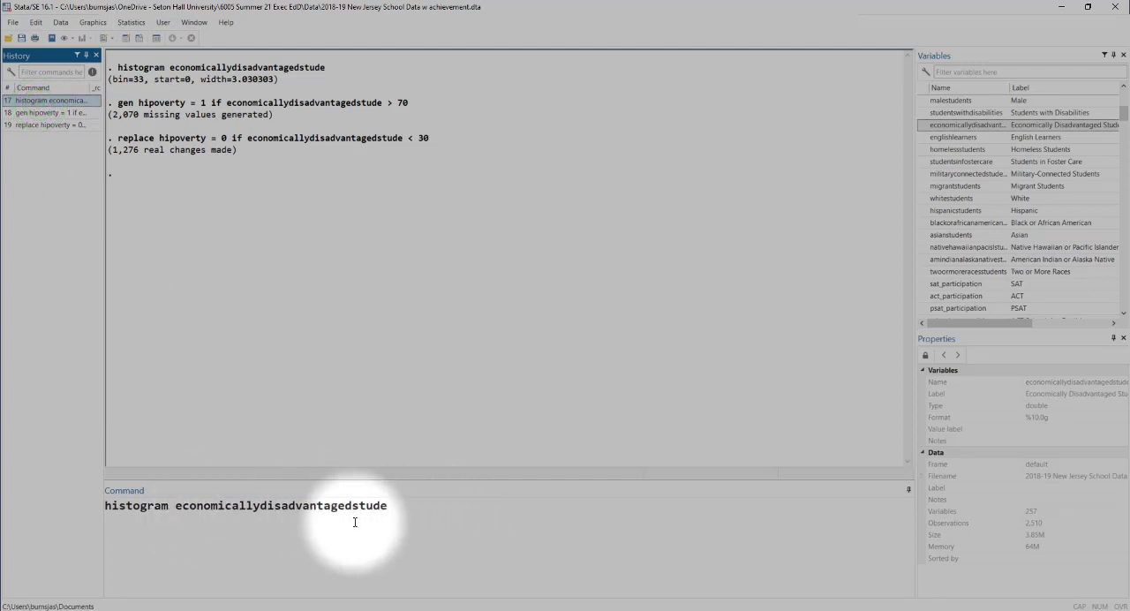
pyautogui.click(450, 508)
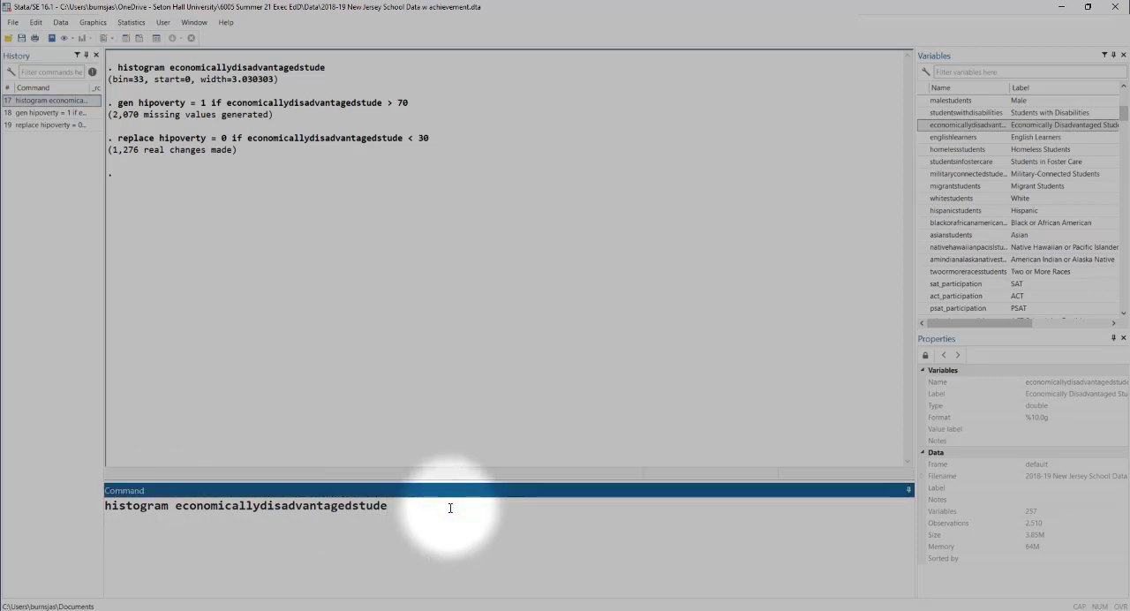
pyautogui.write('if hip')
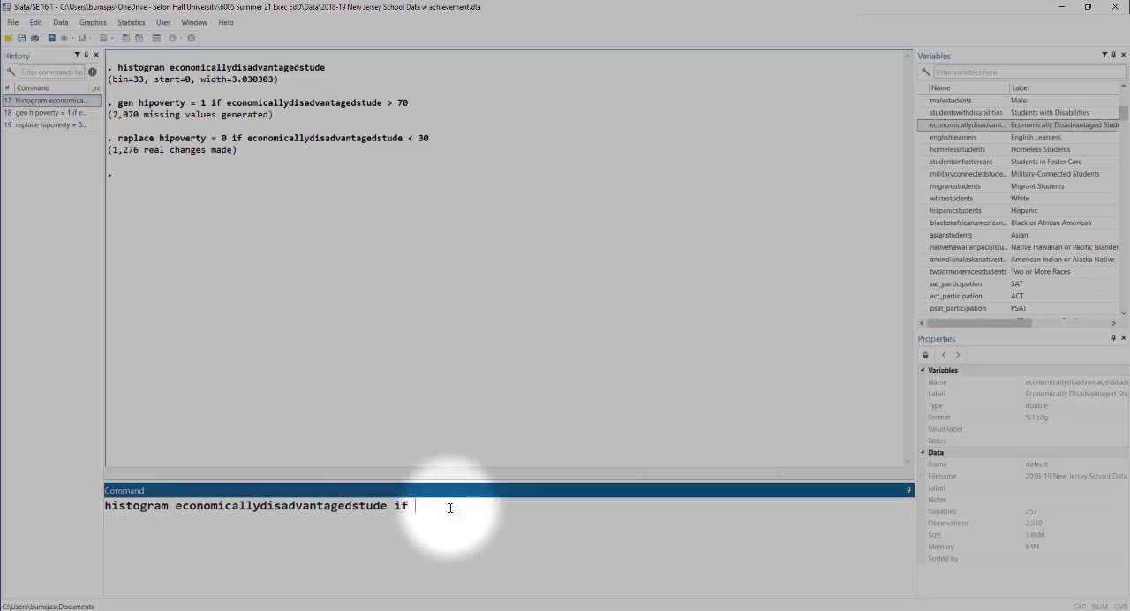
pyautogui.write('overty == 1')
pyautogui.press('Return')
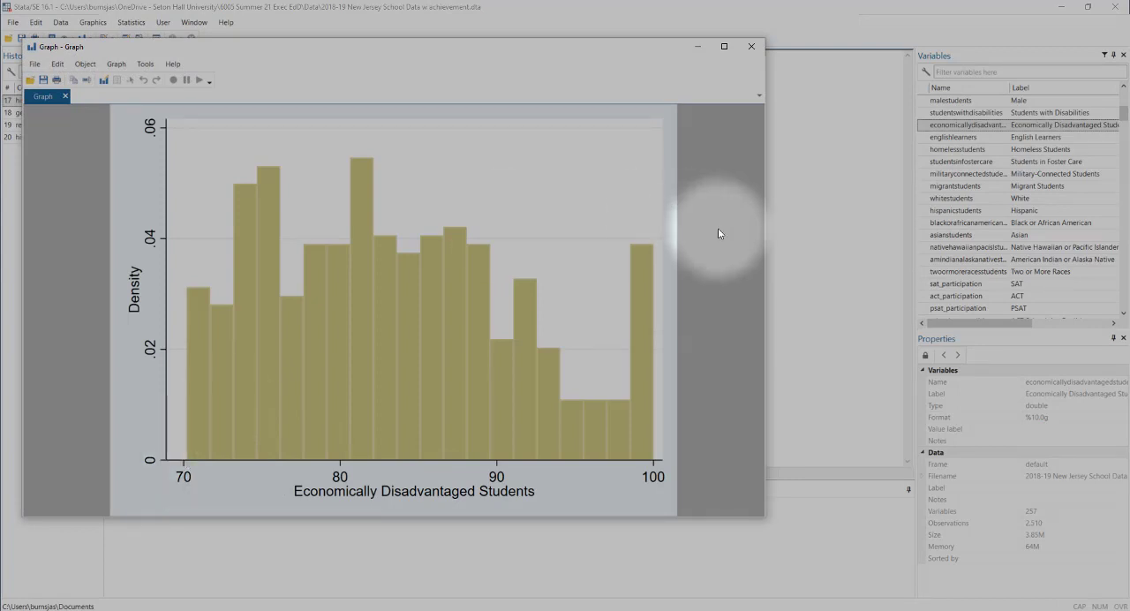
pyautogui.click(751, 46)
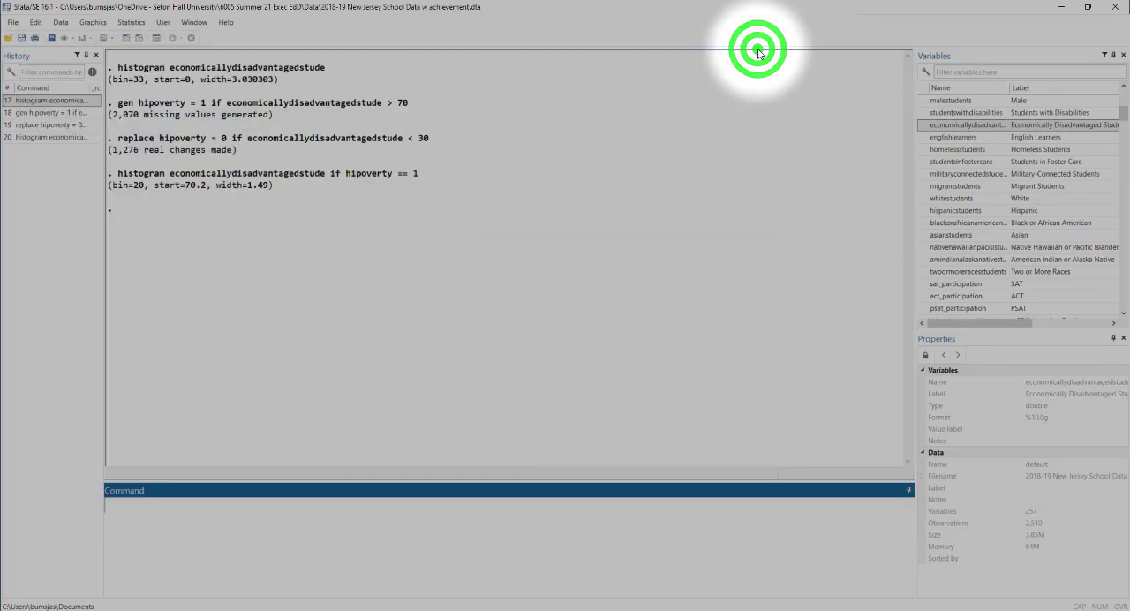
# - Reuse the conditional histogram command to plot economicallydisadvantagedstude for schools with hipoverty == 0
pyautogui.click(44, 137)
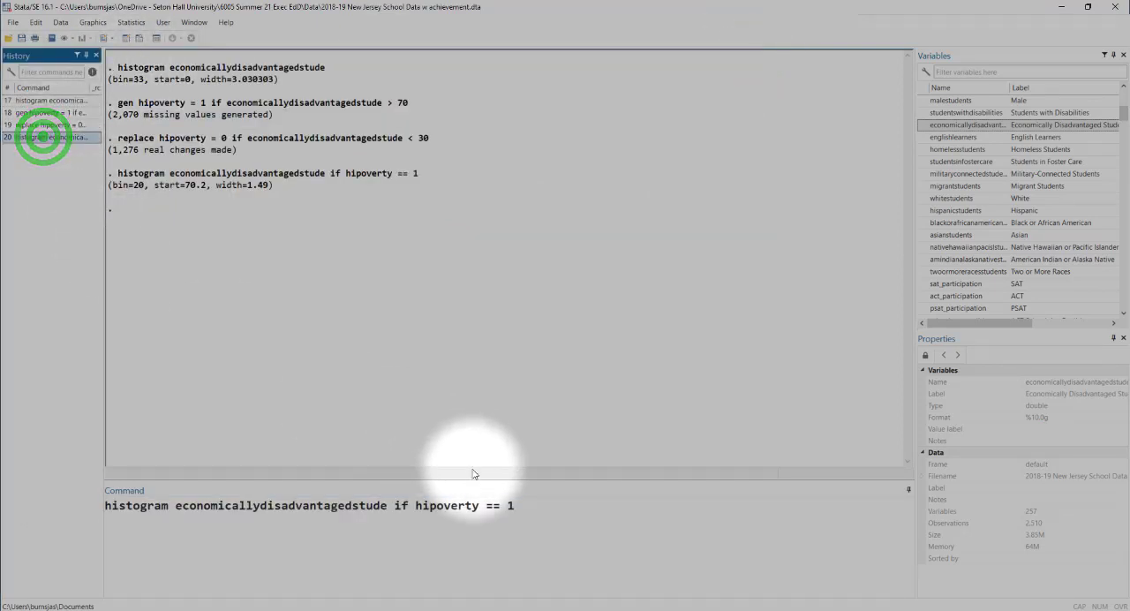
pyautogui.click(523, 505)
pyautogui.press('BackSpace')
pyautogui.write('0')
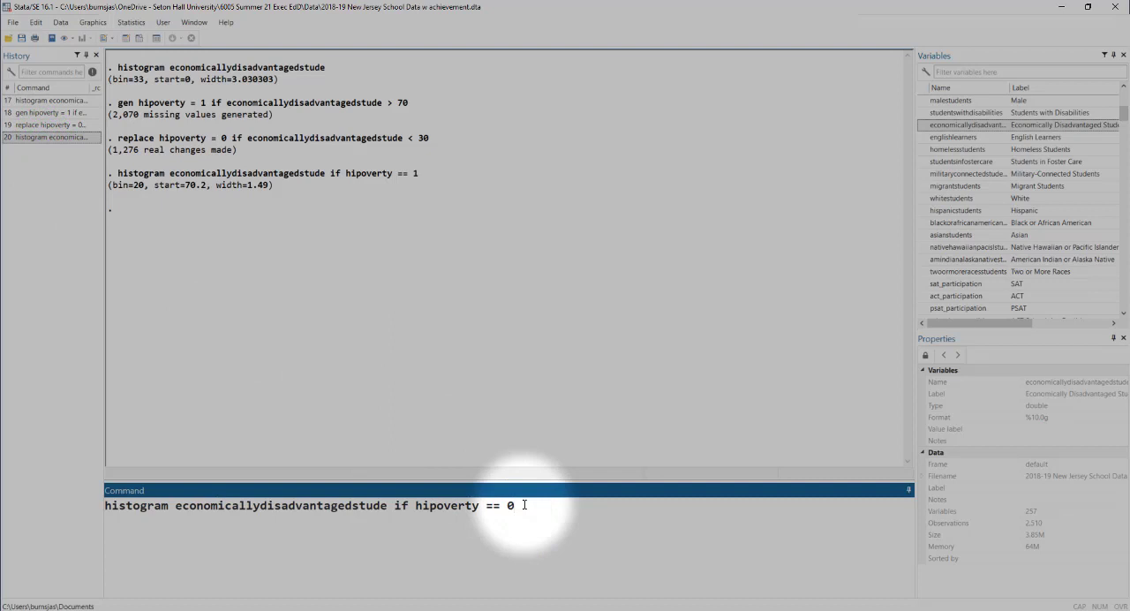
pyautogui.press('Return')
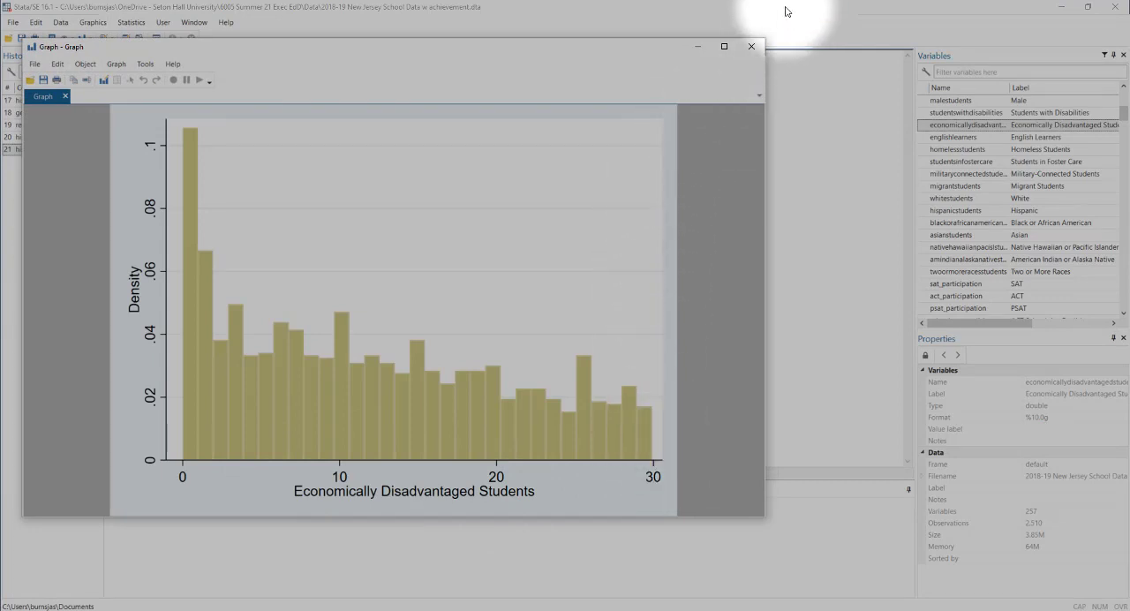
# - Close the histogram graph and run a two-sample t-test with ttest on sat_participation, grouped with by(hipoverty)
pyautogui.click(752, 46)
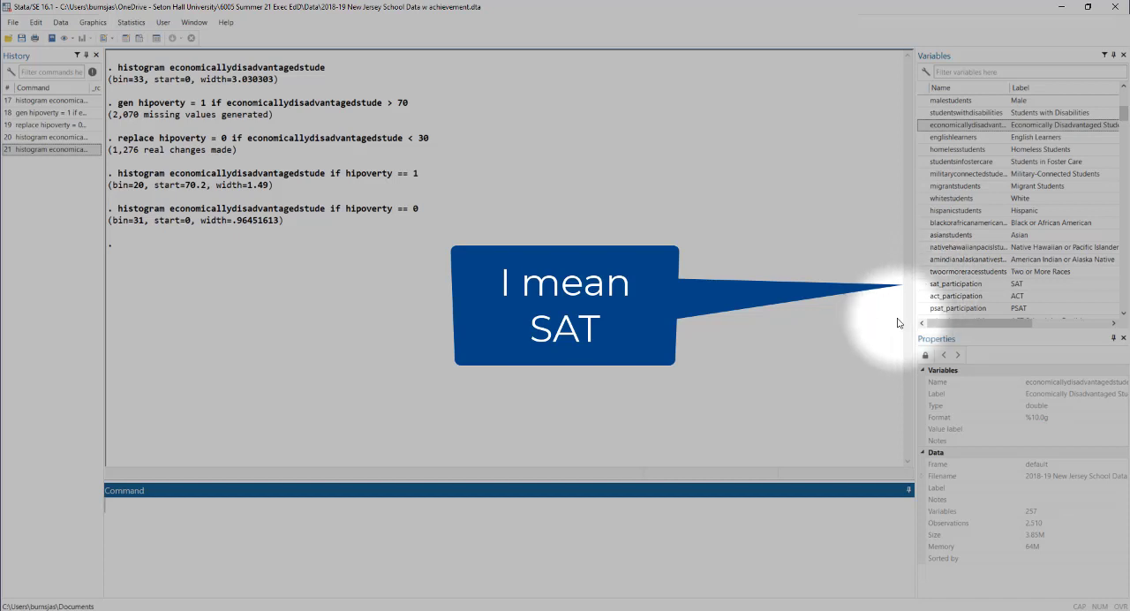
pyautogui.click(711, 534)
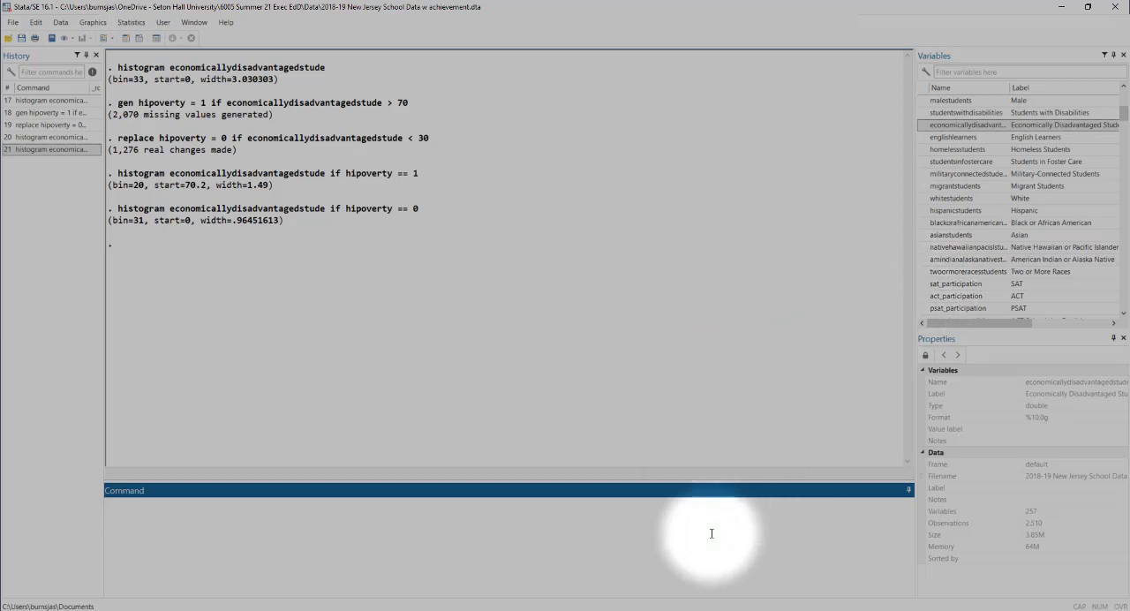
pyautogui.write('ttest')
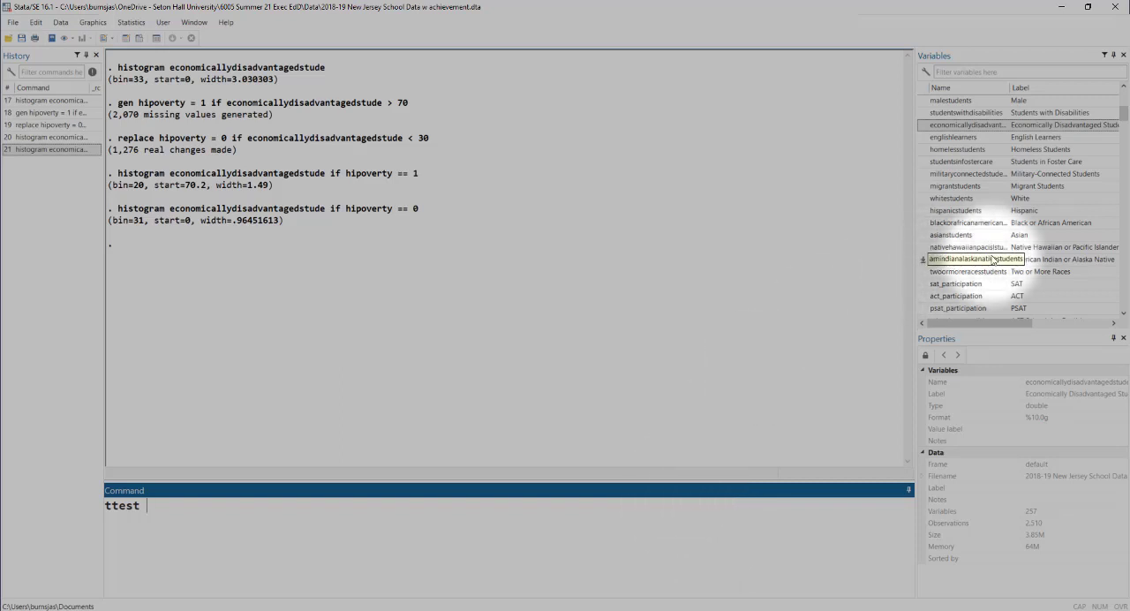
pyautogui.click(924, 286)
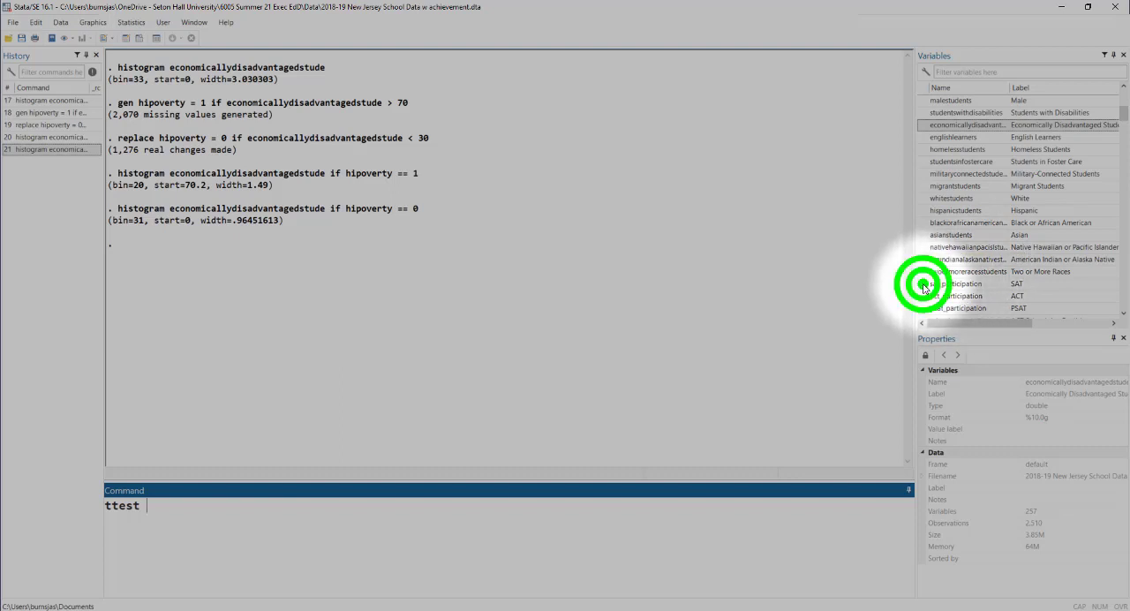
pyautogui.click(346, 505)
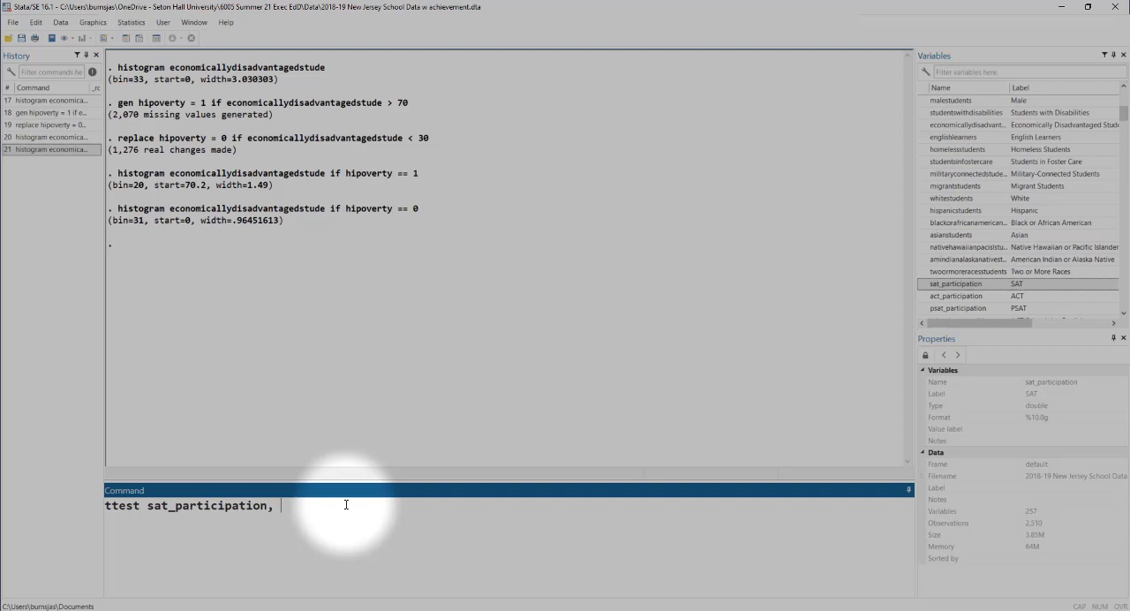
pyautogui.write('by(')
pyautogui.write('hipoverty)')
pyautogui.press('Return')
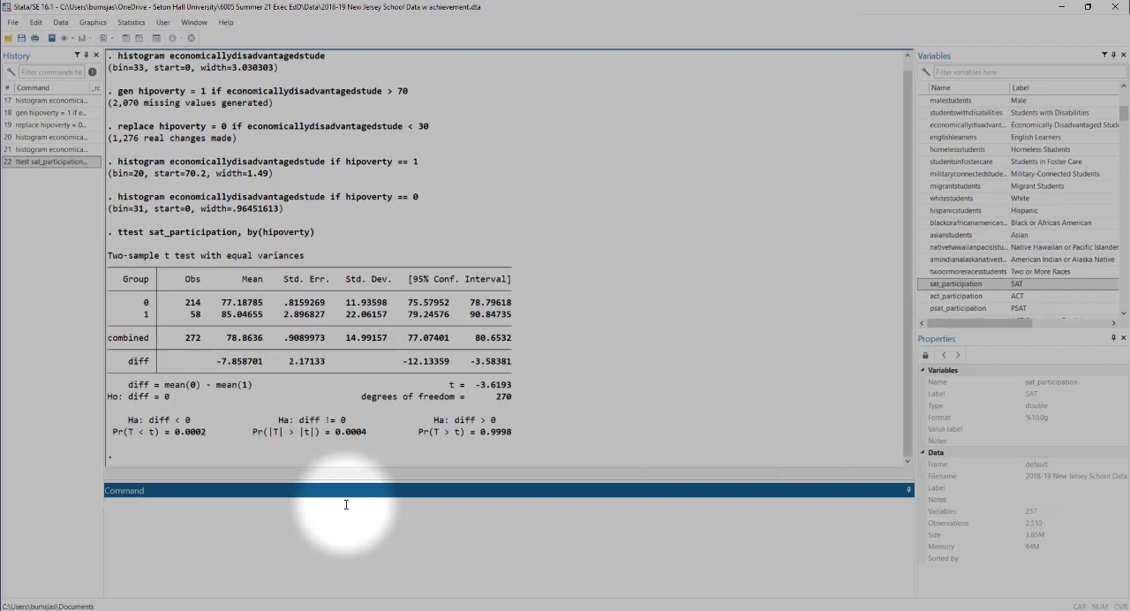